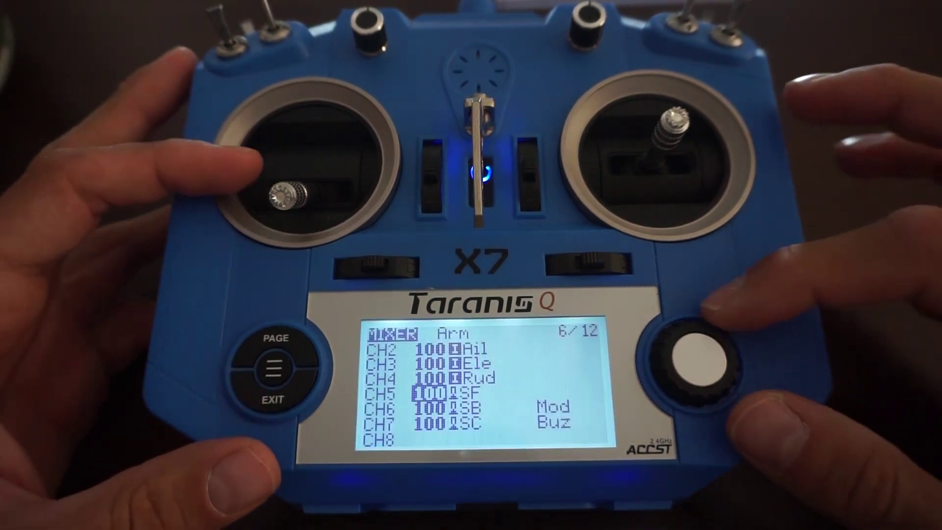
Scroll down the Taranis mixer page to review the CH5–CH7 switch assignments.
scroll(694, 363, down, 2)
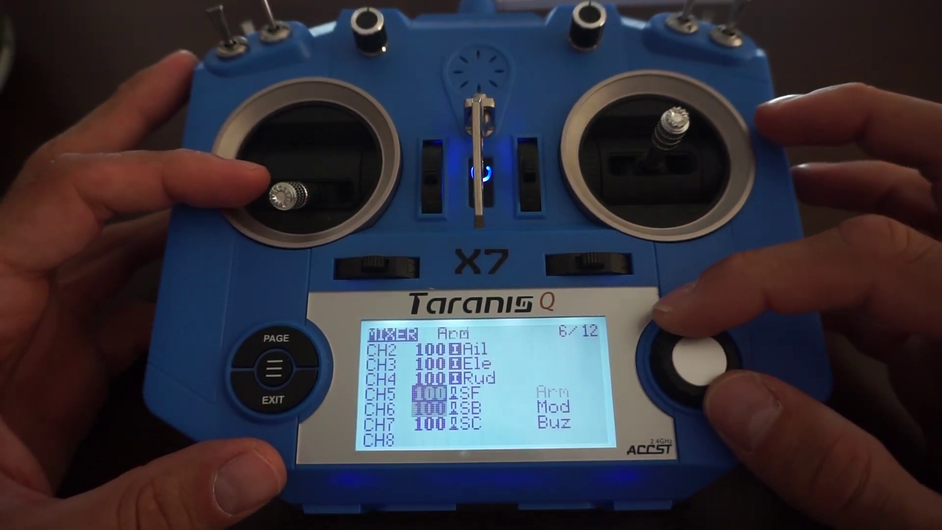
scroll(694, 363, down, 1)
scroll(695, 364, down, 1)
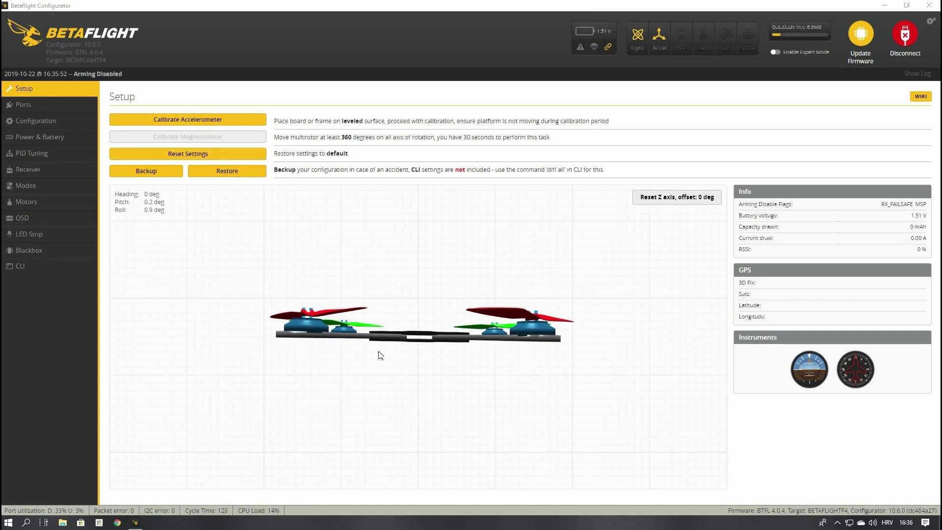
Switch to the Ports tab to view the serial port settings.
click(31, 104)
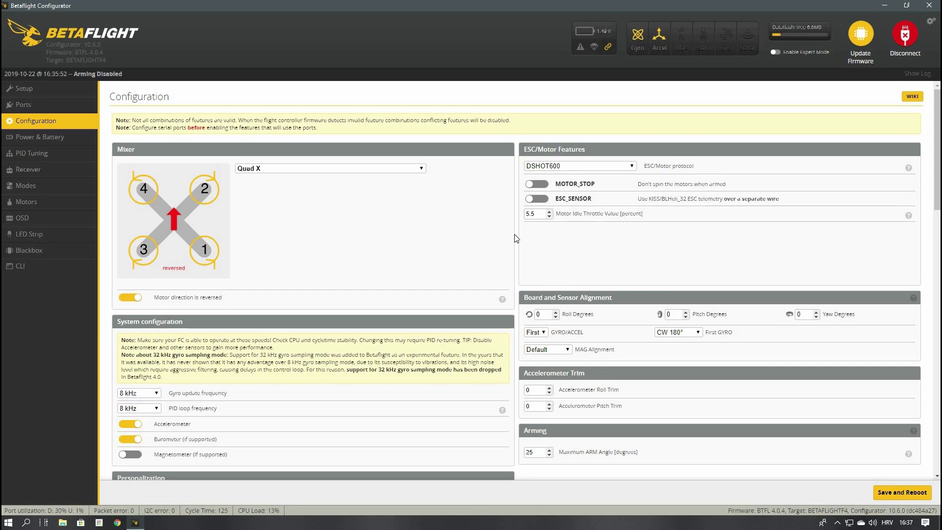
Review the Configuration features and beeper settings, then save with the 180° arm angle and reboot.
scroll(171, 288, down, 2)
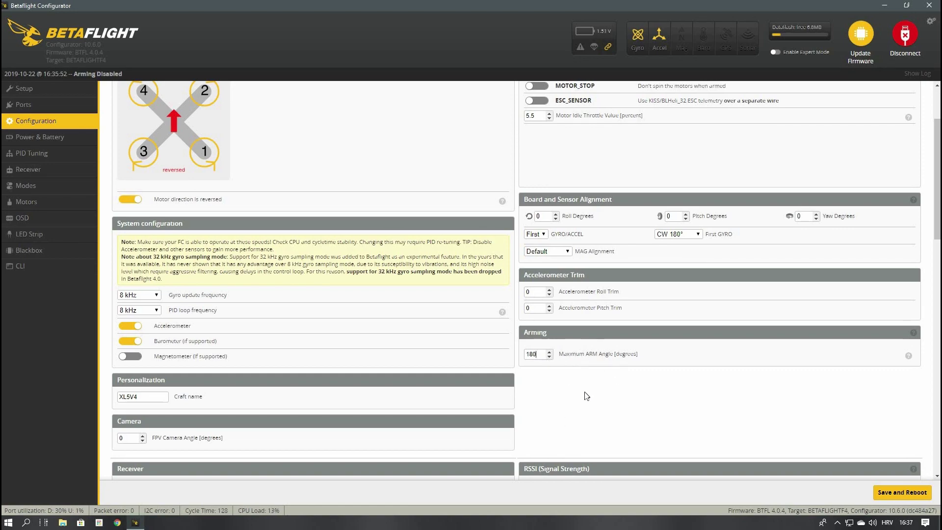
scroll(564, 397, down, 6)
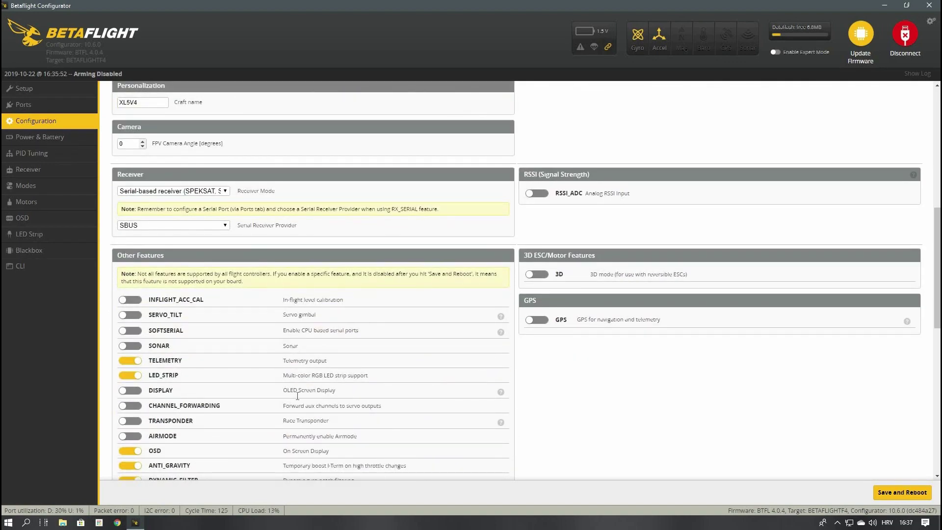
scroll(297, 396, down, 2)
scroll(201, 431, down, 2)
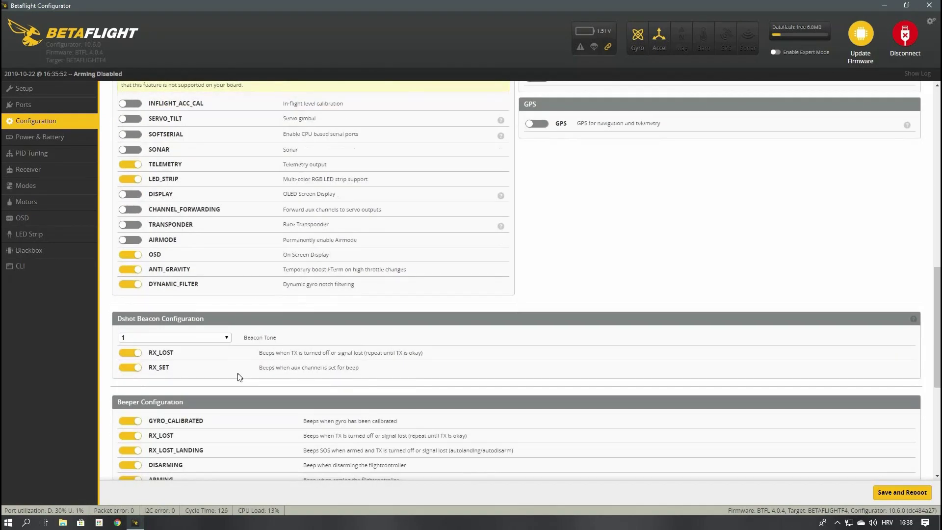
scroll(239, 377, down, 3)
scroll(162, 416, down, 3)
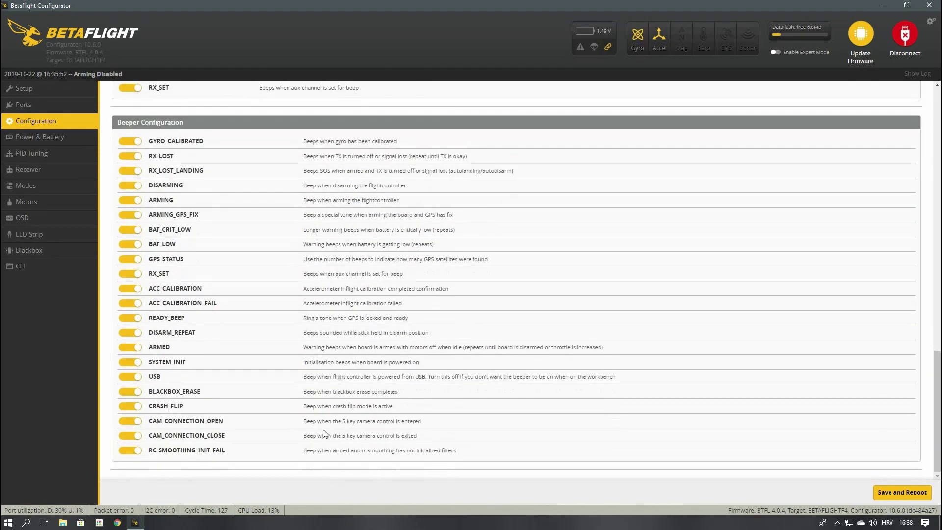
scroll(561, 479, up, 13)
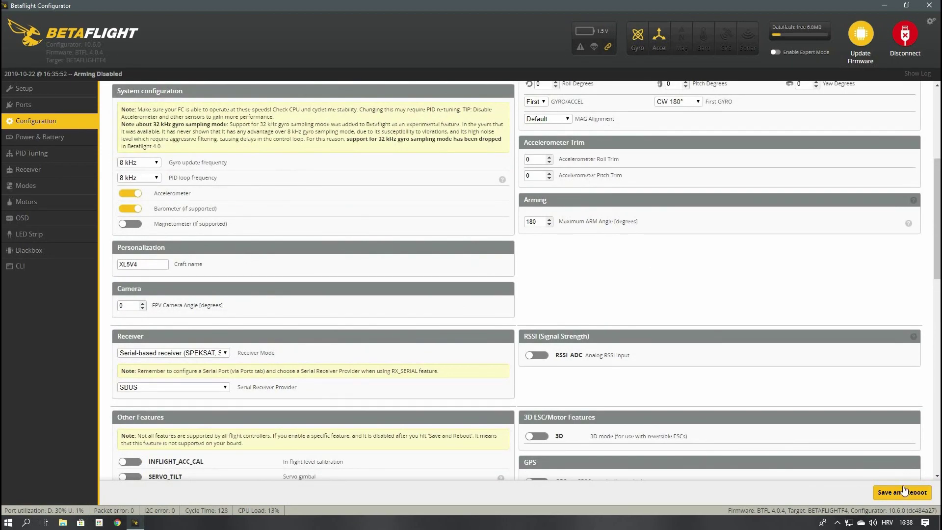
click(904, 492)
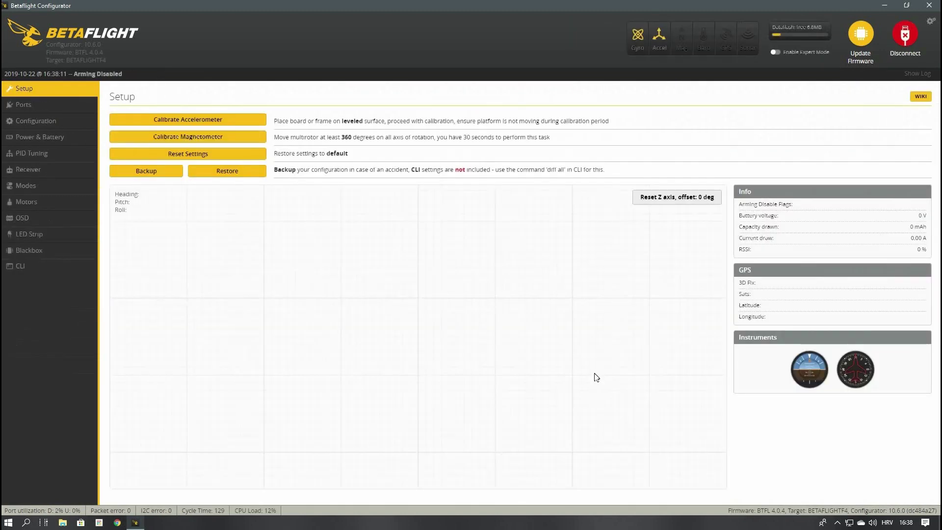
Look over the Power & Battery settings, then the Profile 1 PID Tuning values.
click(51, 137)
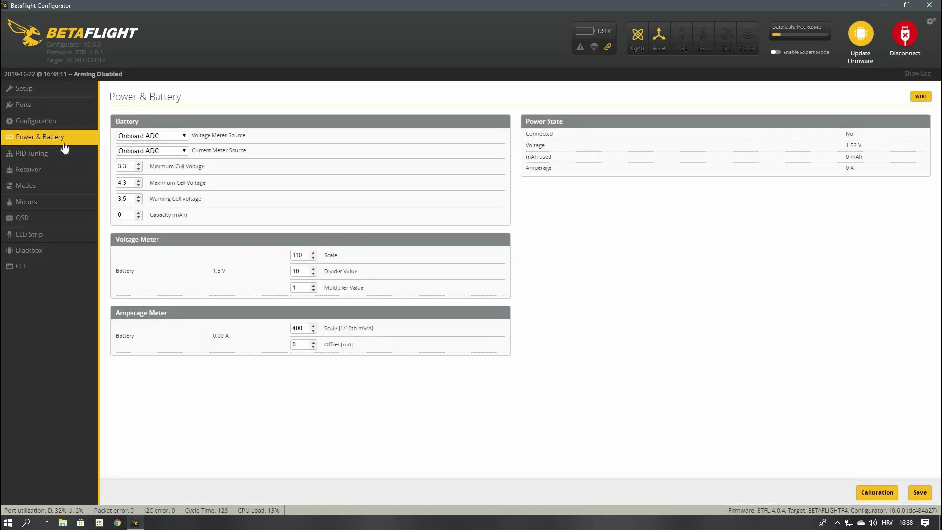
click(63, 155)
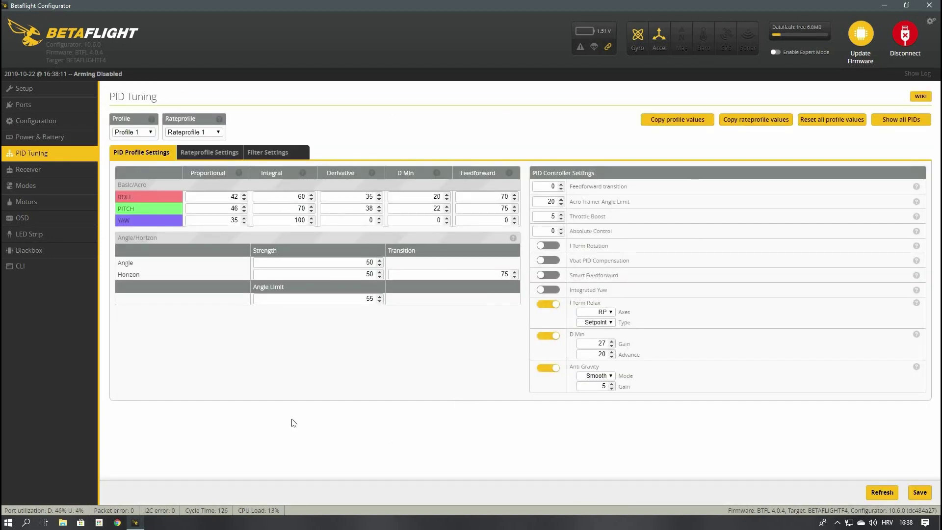
On the Receiver tab, change Stick Low Threshold from 1050 to 1005 and save.
click(60, 168)
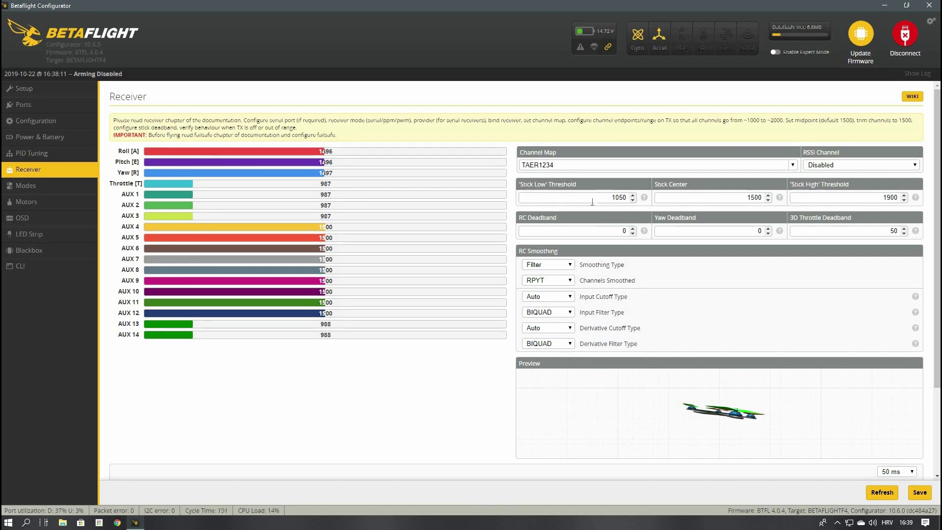
drag(619, 197, 627, 197)
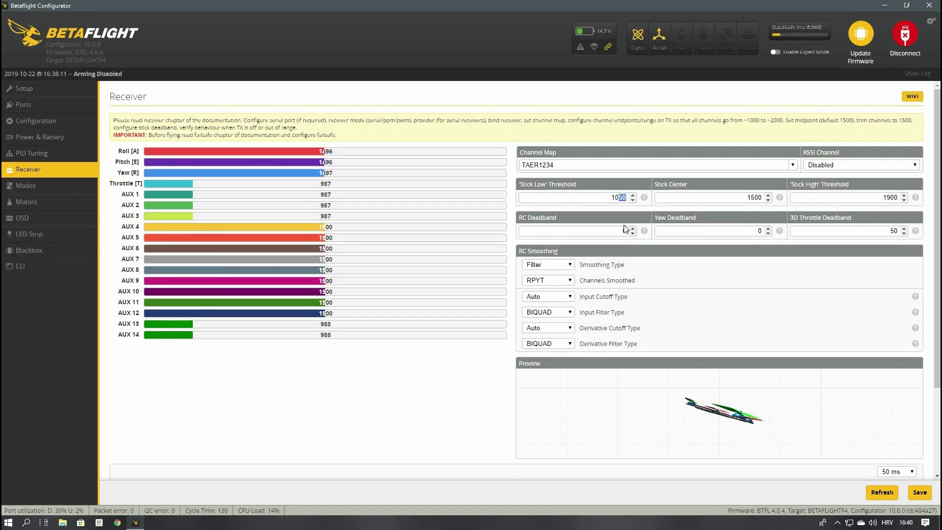
text(05)
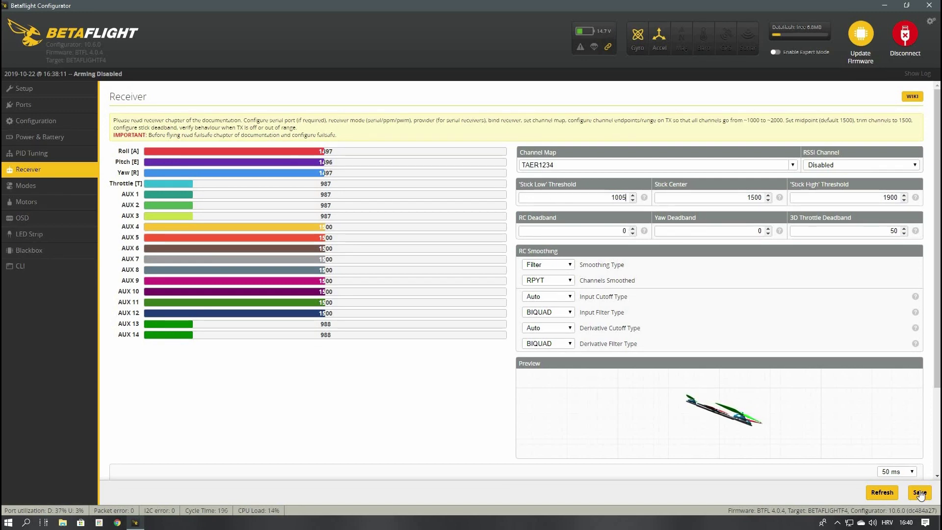
click(920, 493)
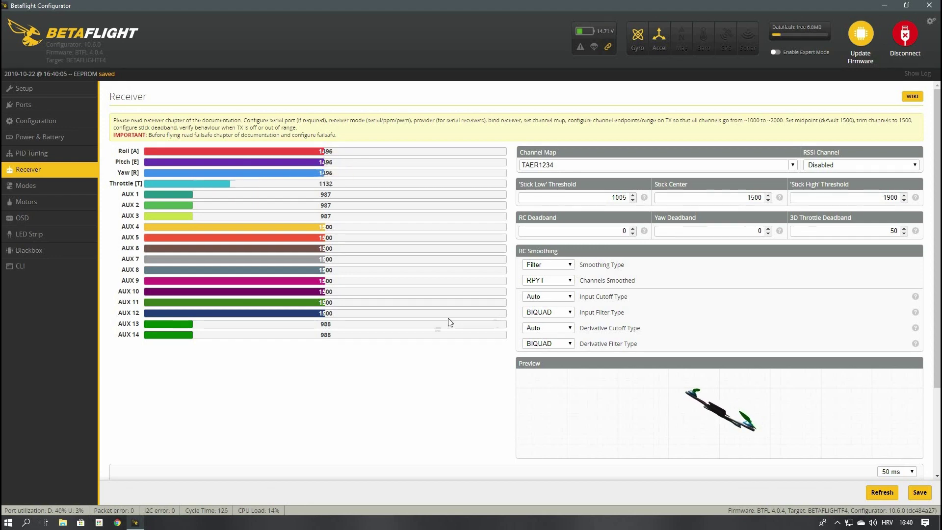
Clear the old ARM, ANGLE and HORIZON ranges, then give ARM an AUX 1 range of 1700–2100.
click(66, 189)
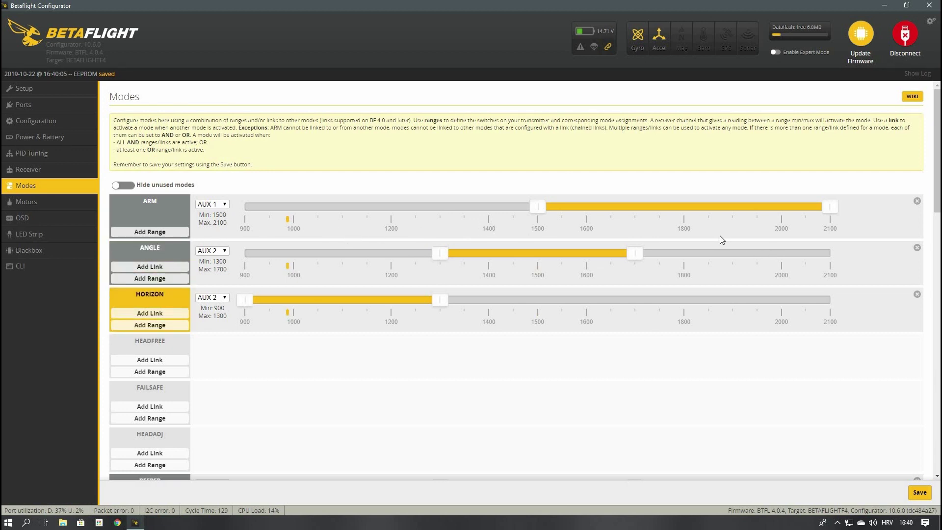
click(917, 201)
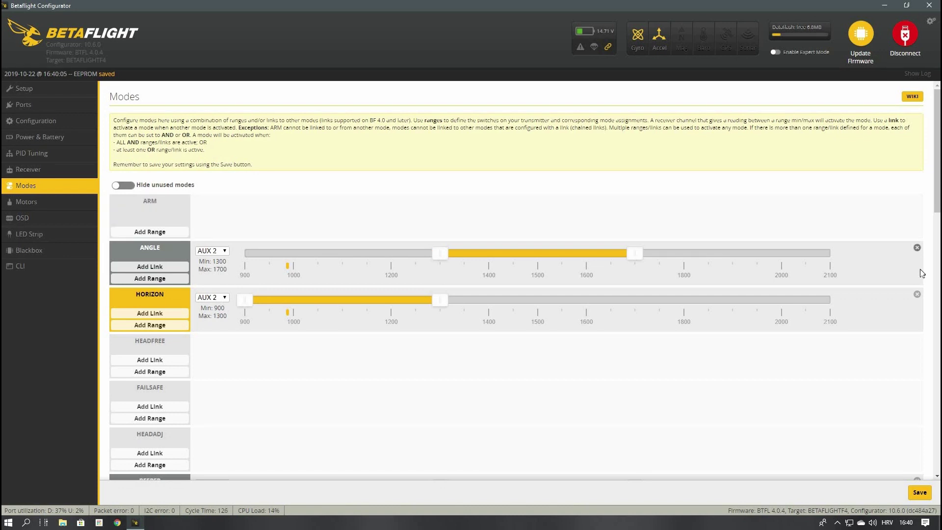
click(917, 247)
click(917, 294)
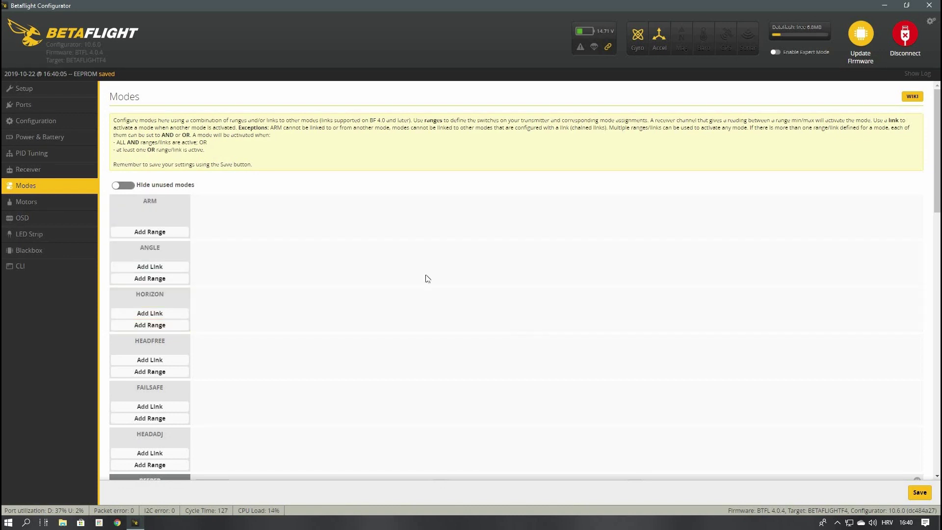
click(153, 235)
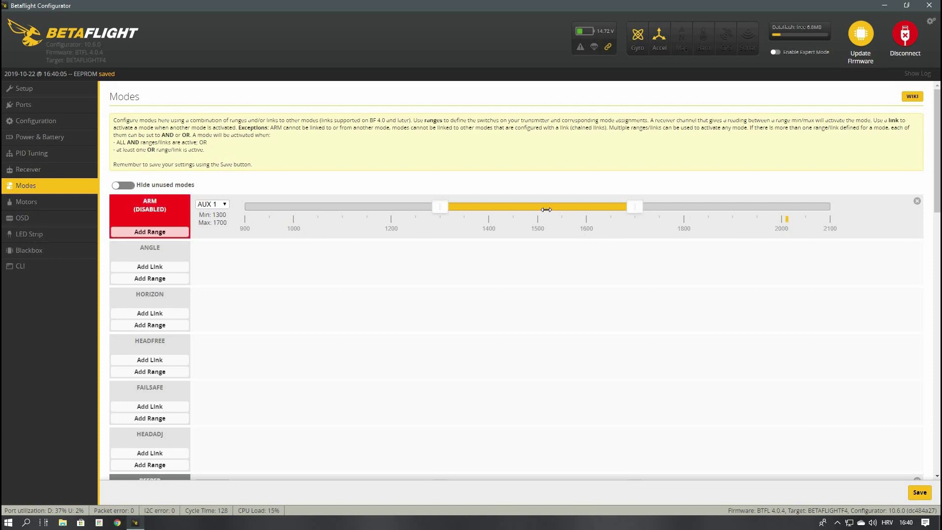
drag(780, 208, 740, 207)
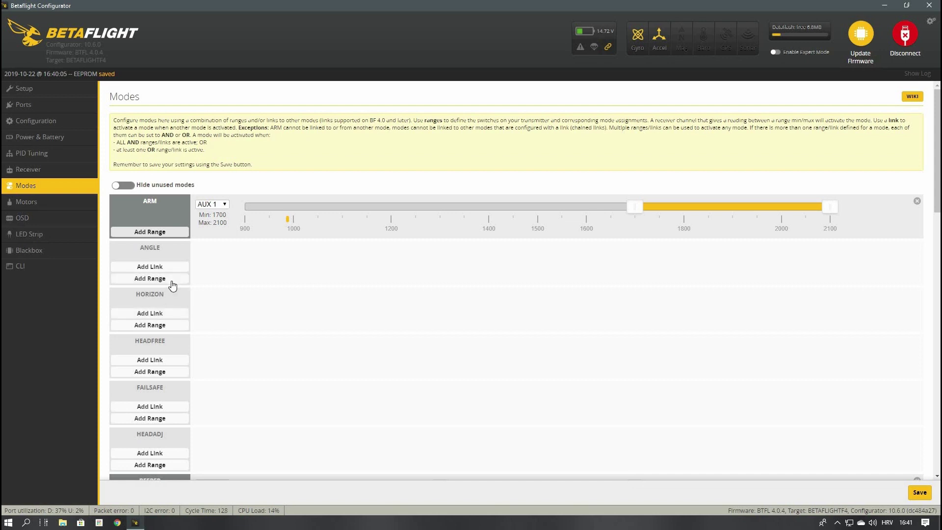
Add AUX 2 ranges for ANGLE at 1300–1700 and HORIZON at 900–1300.
click(149, 278)
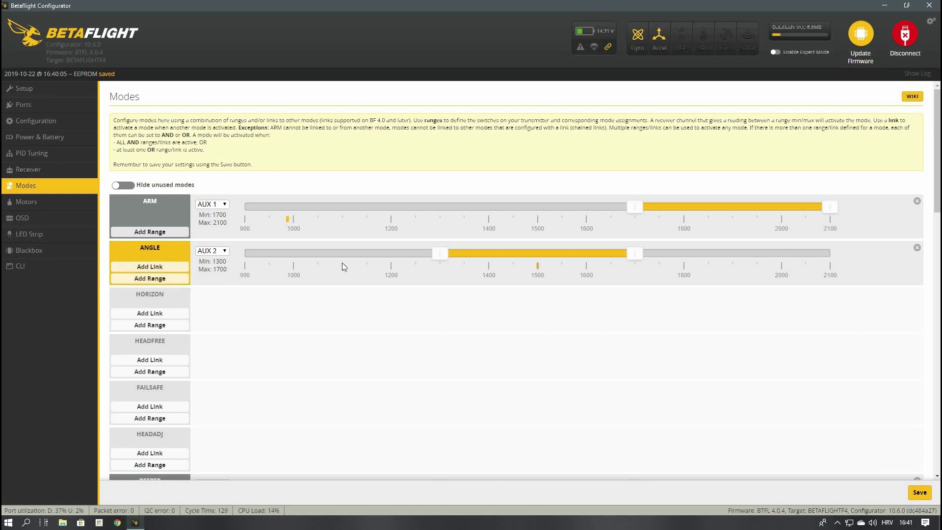
drag(498, 256, 257, 252)
mouse_move(332, 248)
mouse_down()
mouse_move(597, 255)
mouse_move(516, 255)
mouse_up()
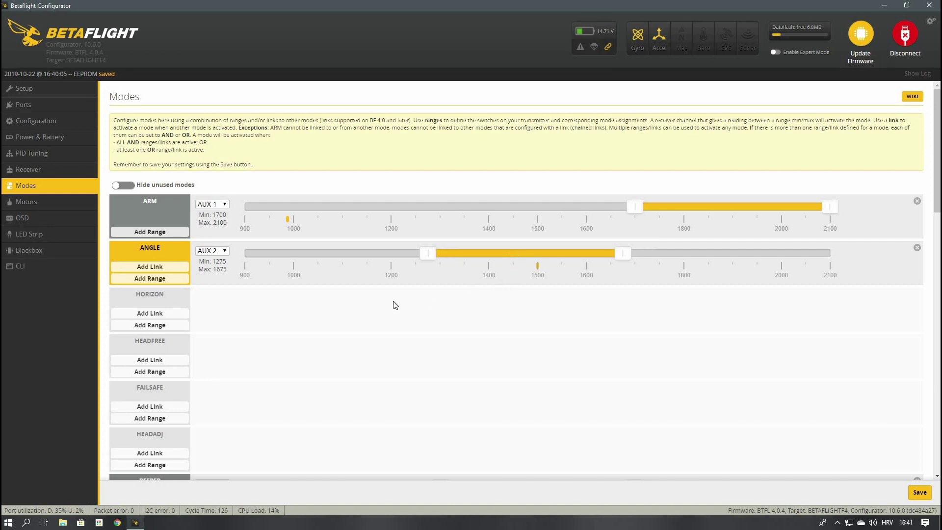
click(160, 325)
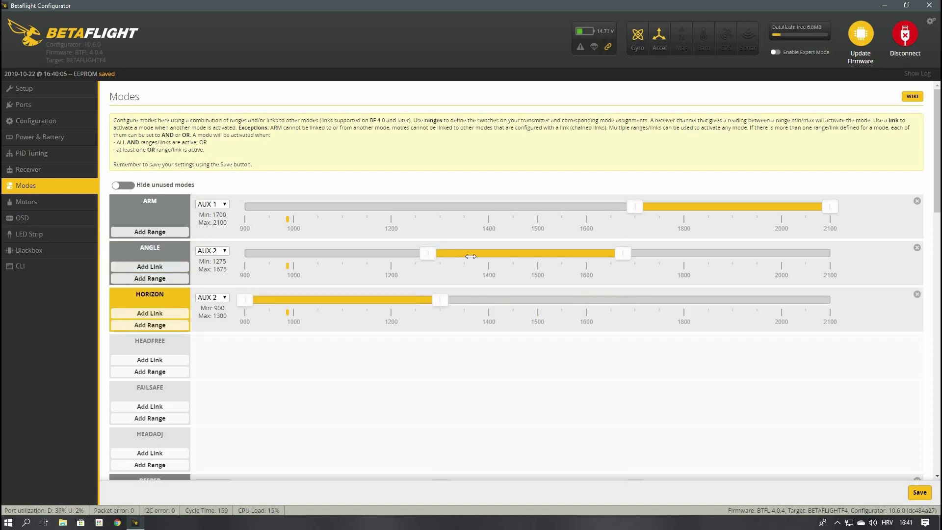
drag(477, 256, 490, 256)
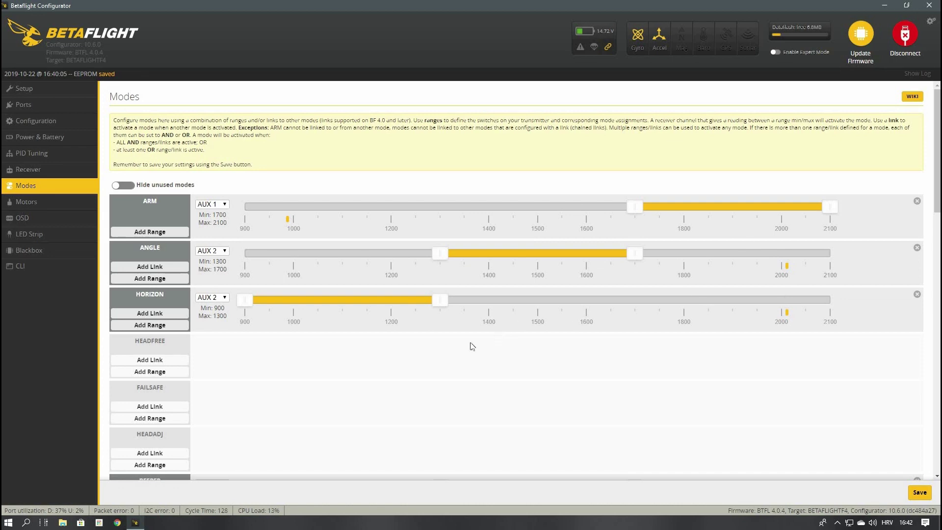
Check the BEEPER range lower on the Modes list, then move to the Motors page.
scroll(491, 326, down, 2)
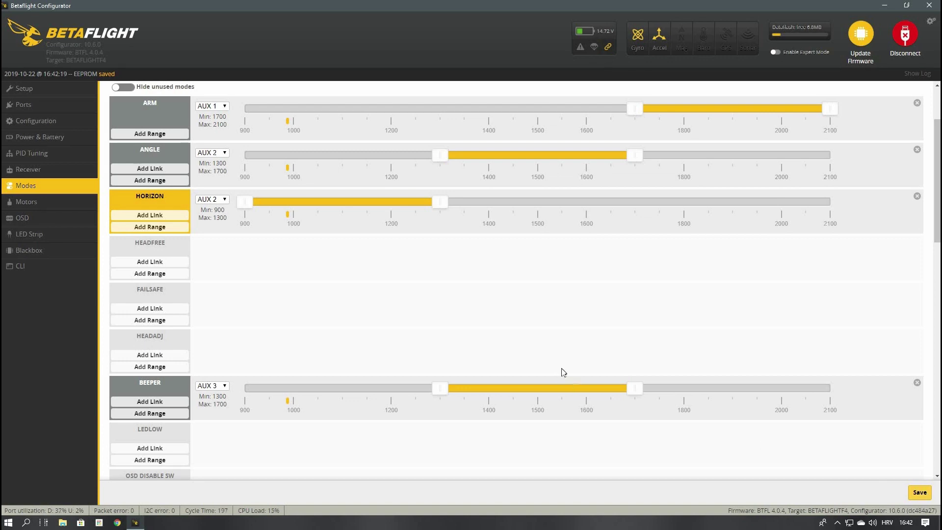
scroll(366, 349, up, 2)
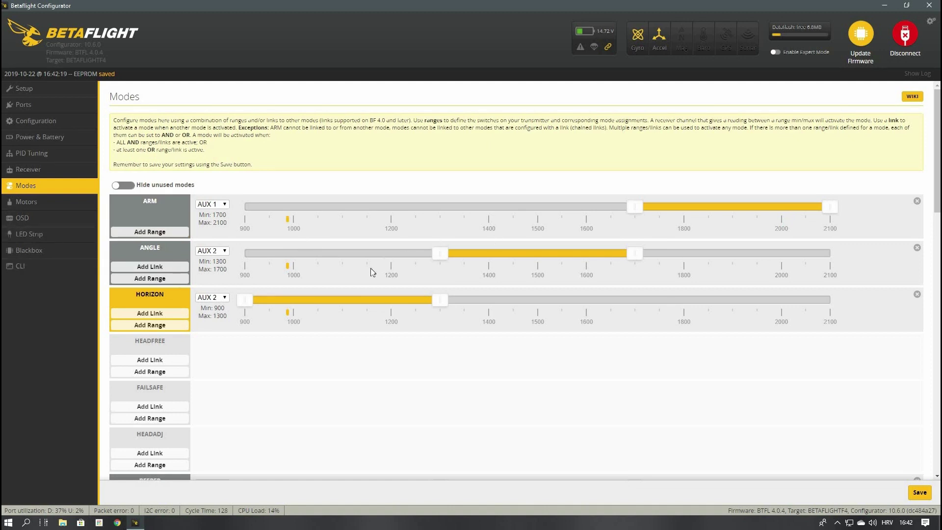
click(65, 202)
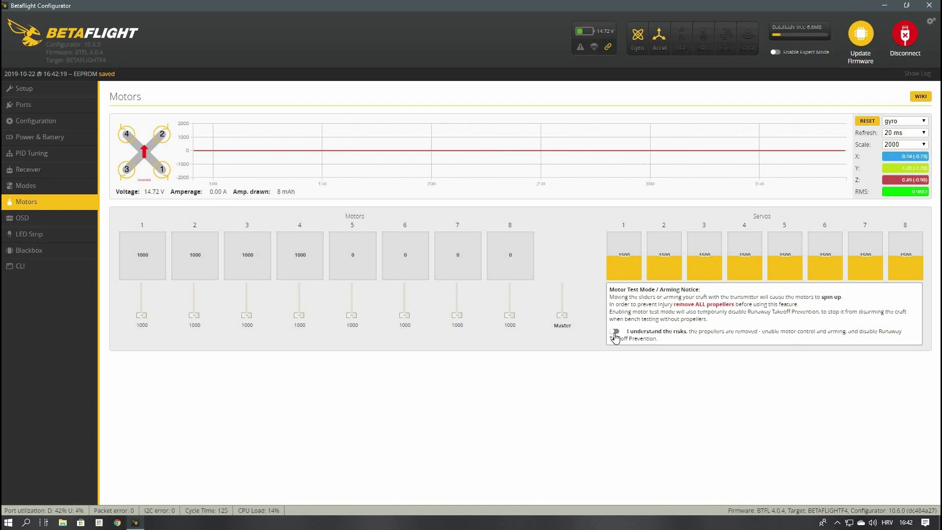
Acknowledge the risks, spin all four motors briefly with the Master slider, then disable motor testing.
click(615, 332)
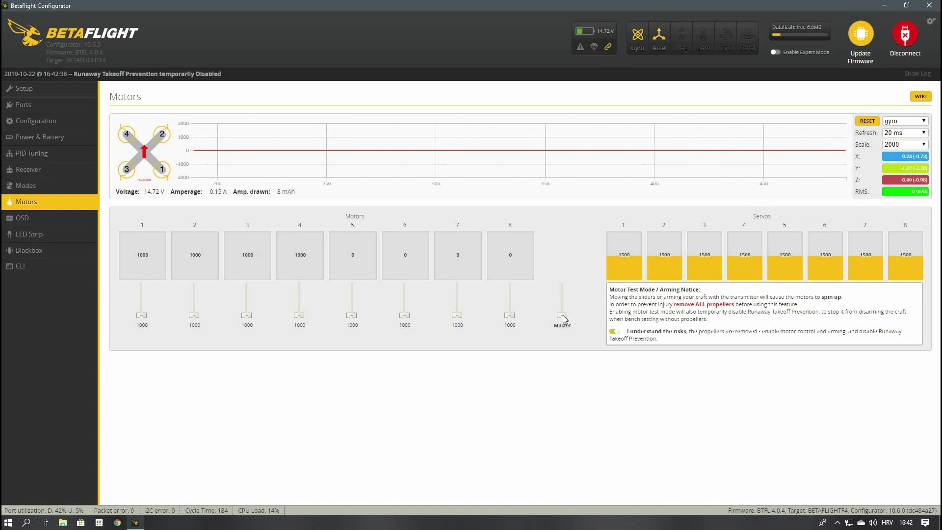
mouse_move(562, 316)
mouse_down()
mouse_move(564, 305)
mouse_move(562, 317)
mouse_up()
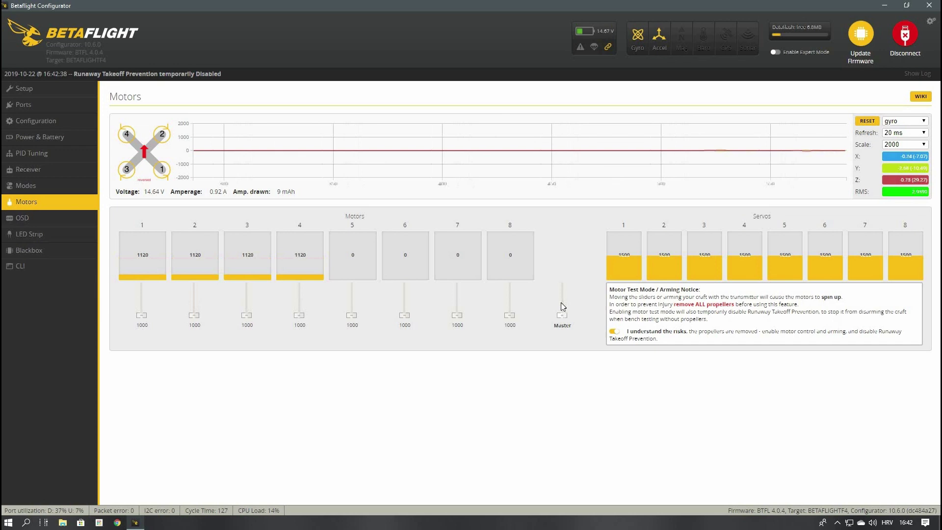
click(615, 332)
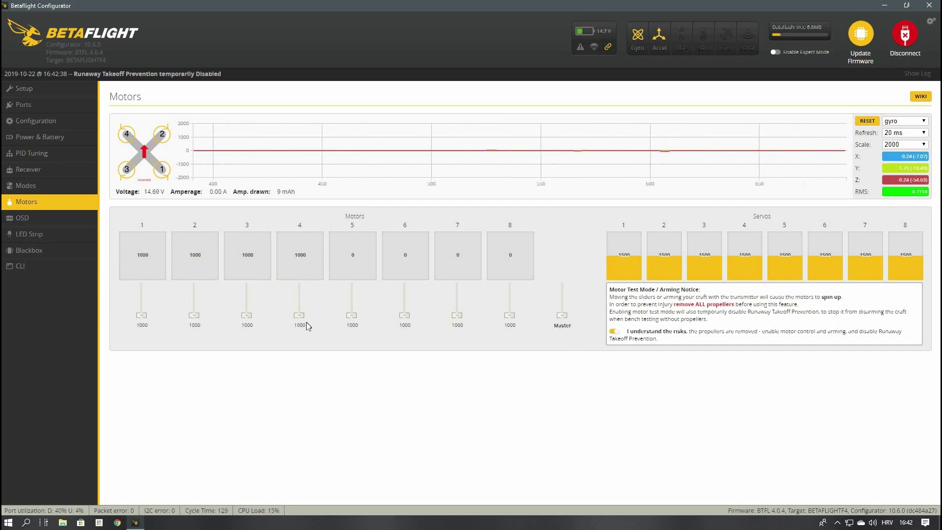
click(58, 218)
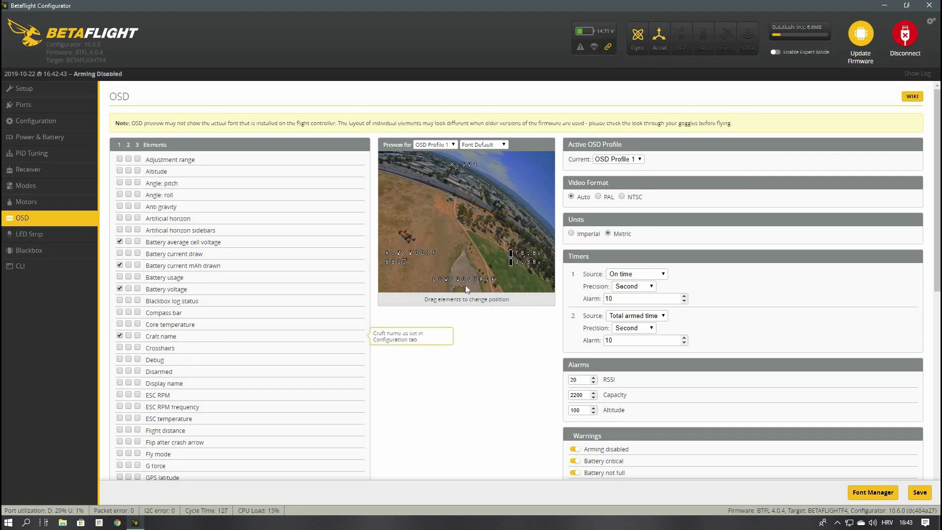
Scroll through the OSD elements without changes, then move to the LED Strip page.
scroll(438, 292, down, 6)
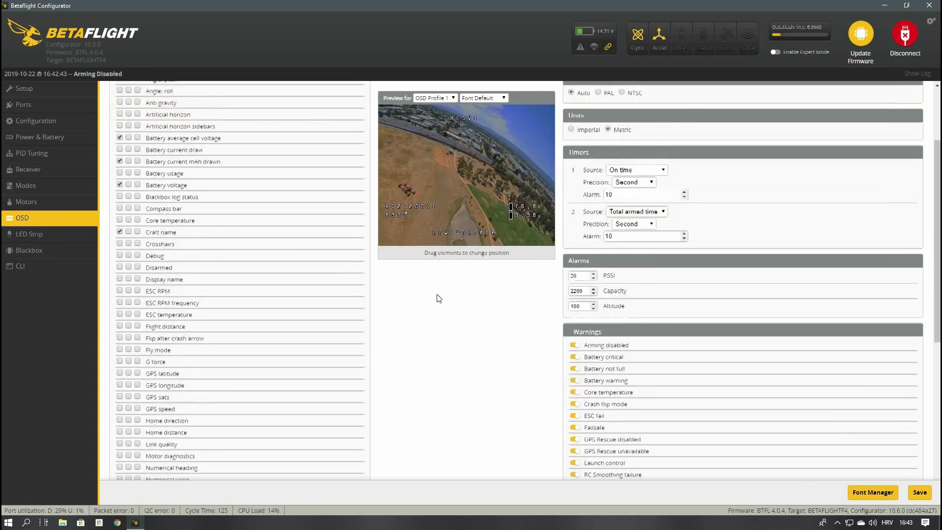
scroll(321, 324, up, 6)
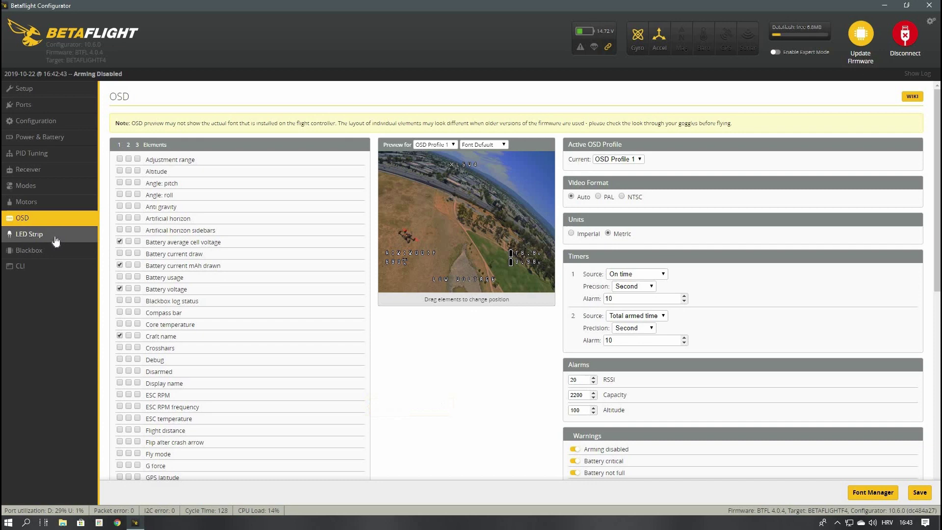
click(55, 236)
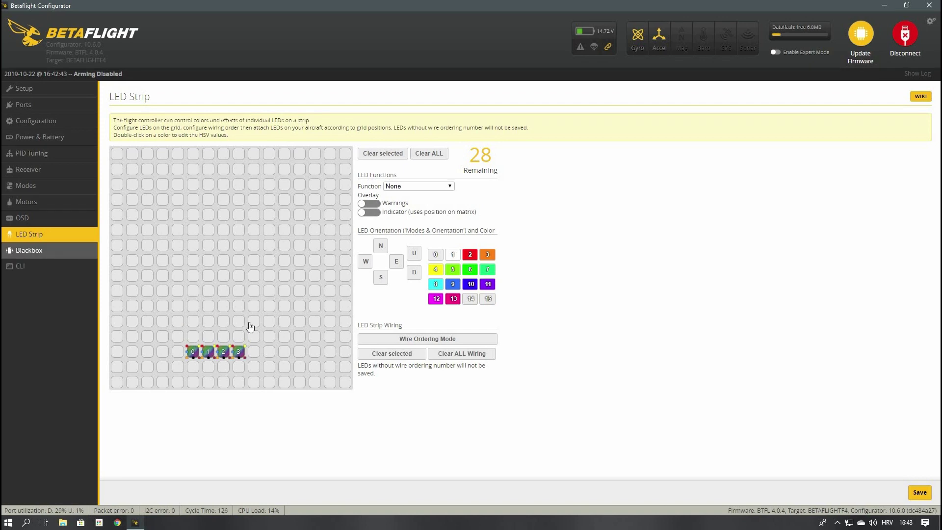
Switch to the Blackbox page to view flash logging at 1 kHz with 1.2MB used.
click(37, 251)
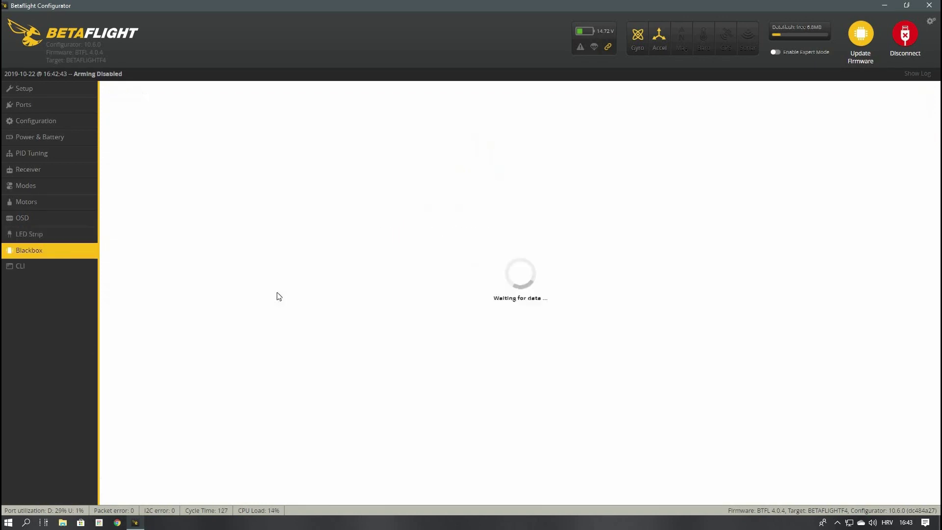